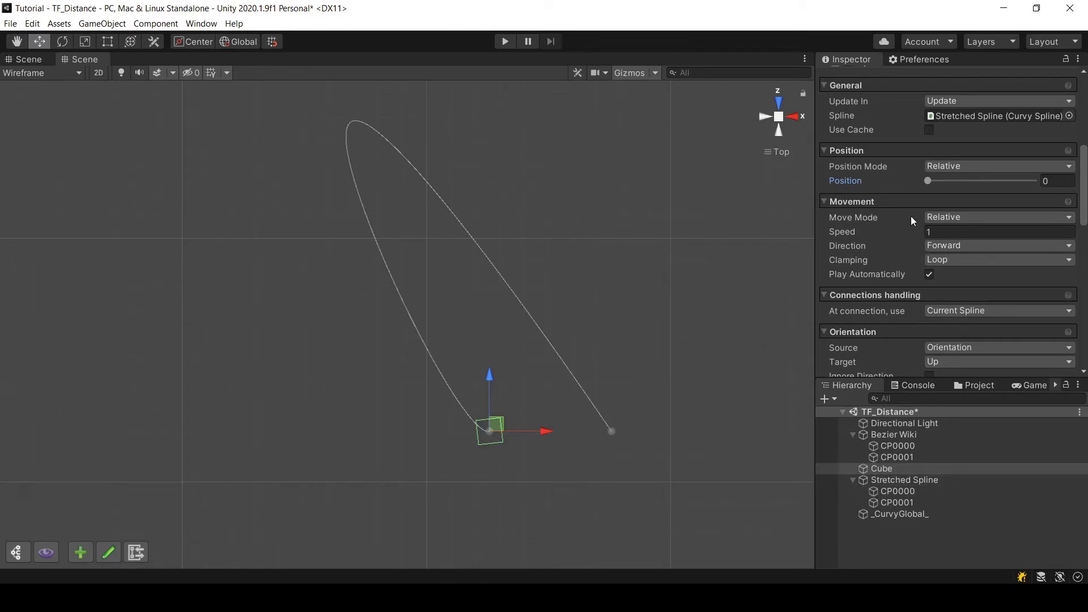
- Slide the cube to the far end of the spline, then run the scene to watch it move
scroll(910, 216, up, 5)
scroll(957, 205, down, 5)
click(928, 181)
drag(928, 183, 897, 189)
click(534, 93)
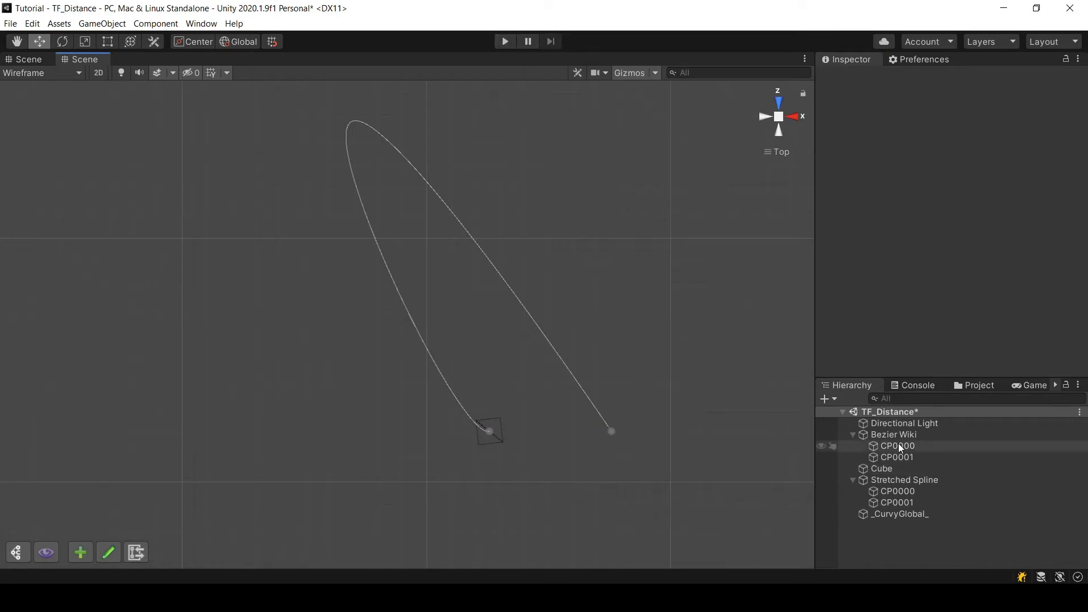
click(884, 468)
click(505, 42)
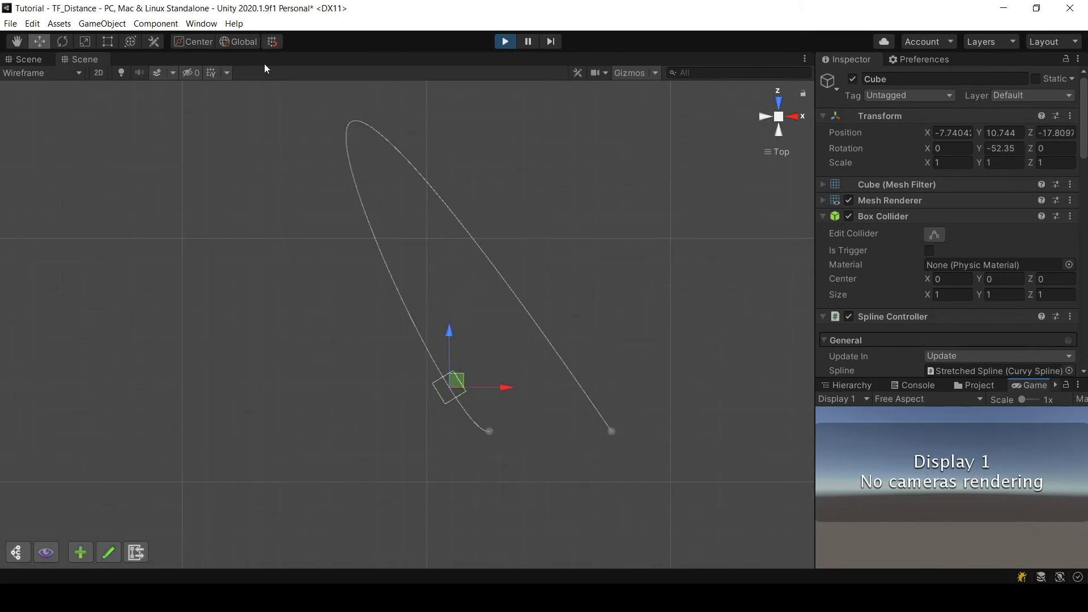
click(505, 42)
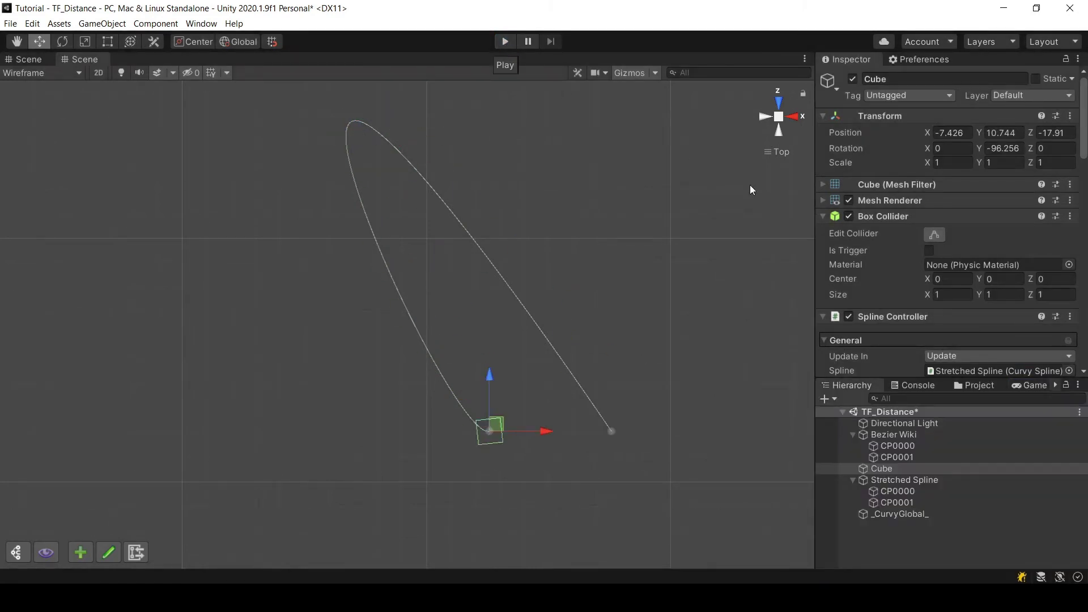
- Set the controller's Move Mode to Absolute with speed 30, then test it in a play run
scroll(932, 294, down, 3)
scroll(945, 253, down, 3)
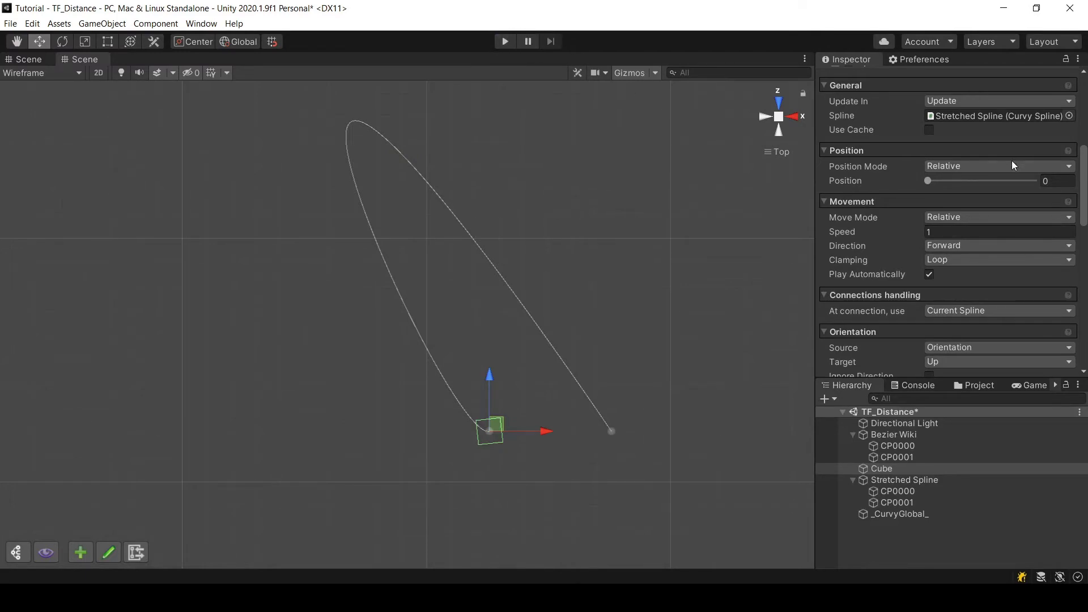
click(993, 166)
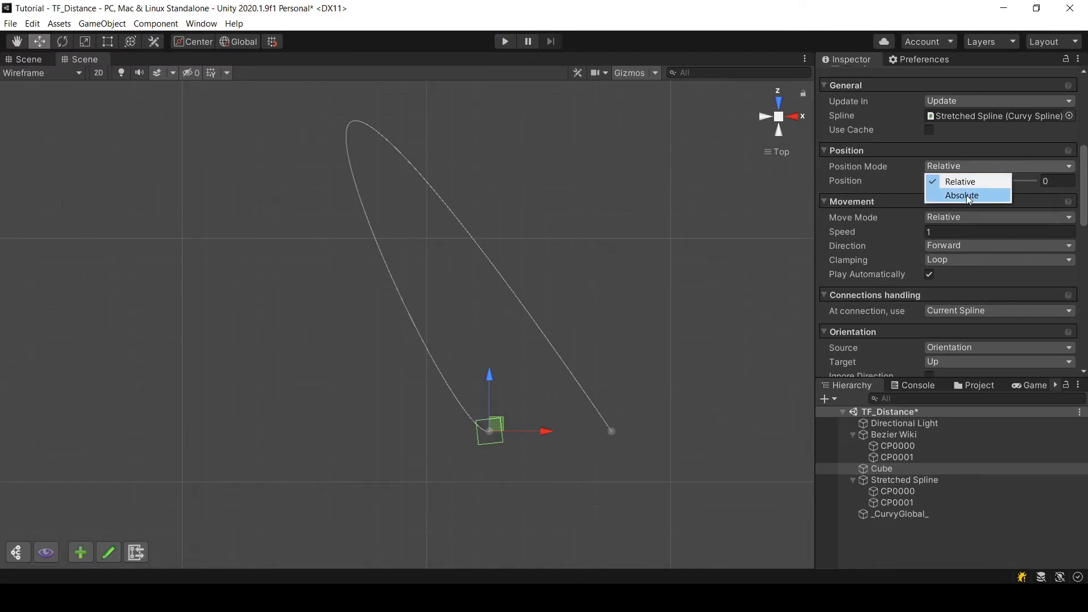
click(738, 237)
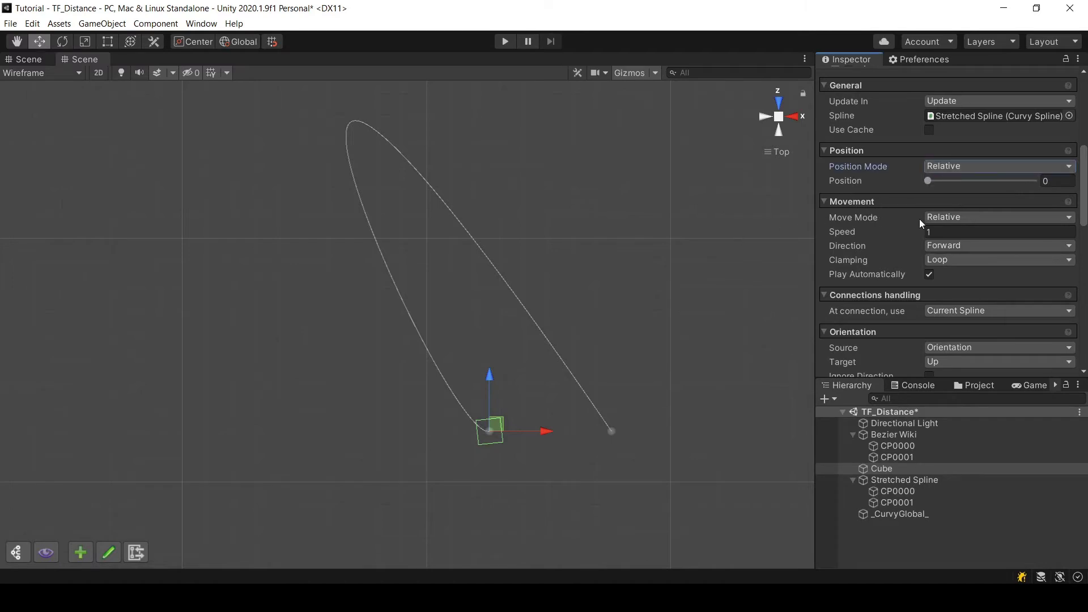
click(966, 217)
click(963, 246)
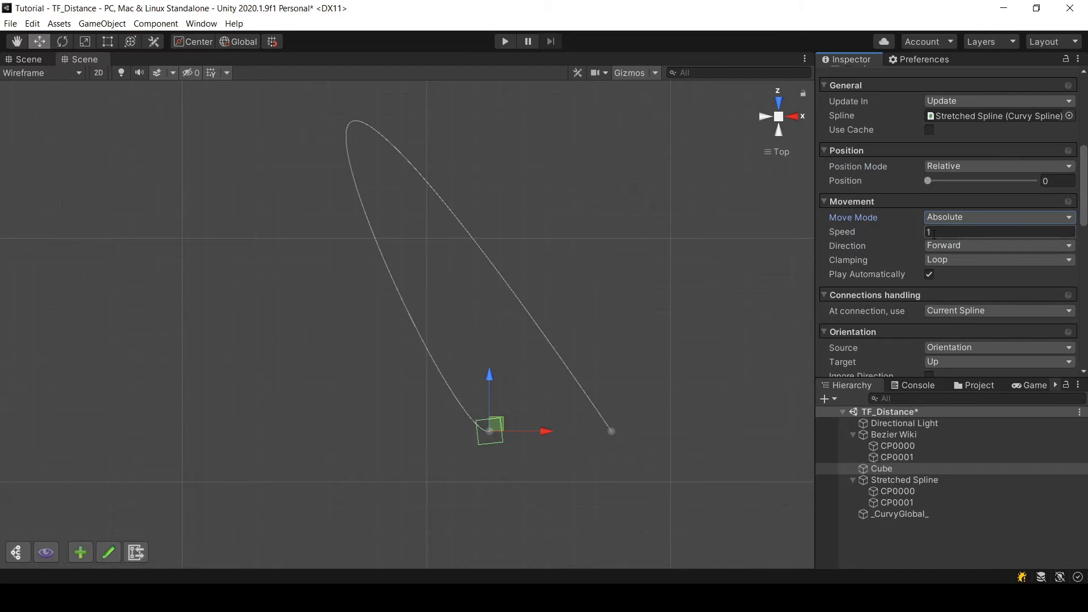
click(934, 233)
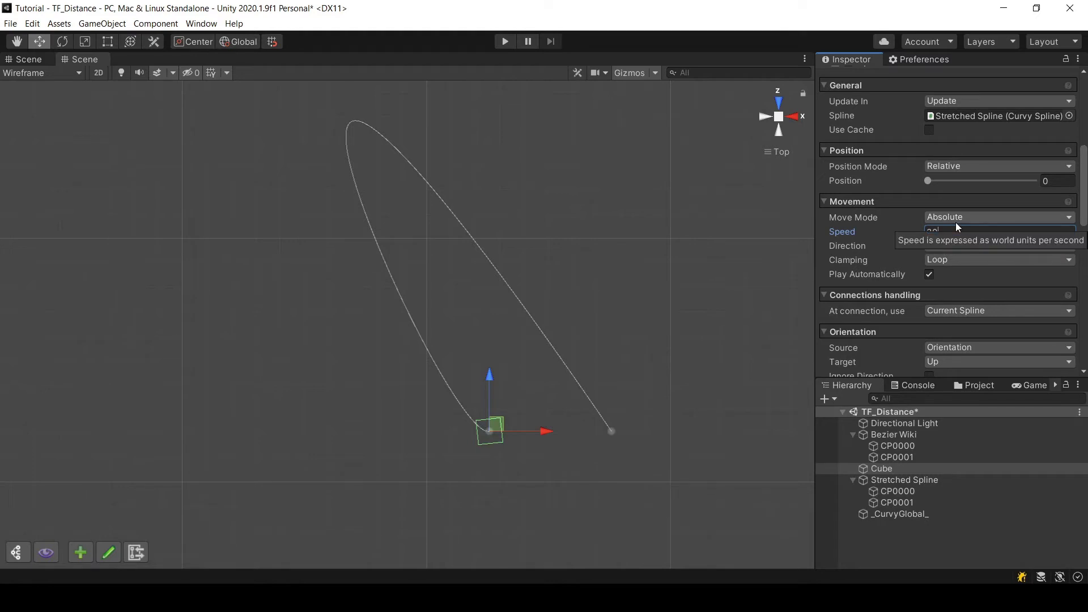
click(508, 41)
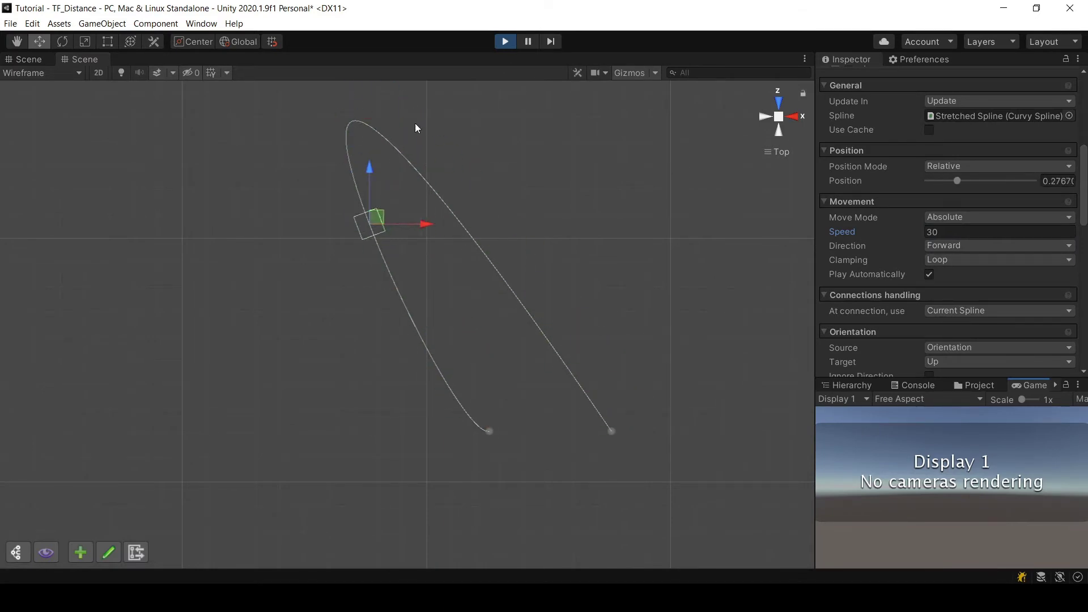
click(505, 41)
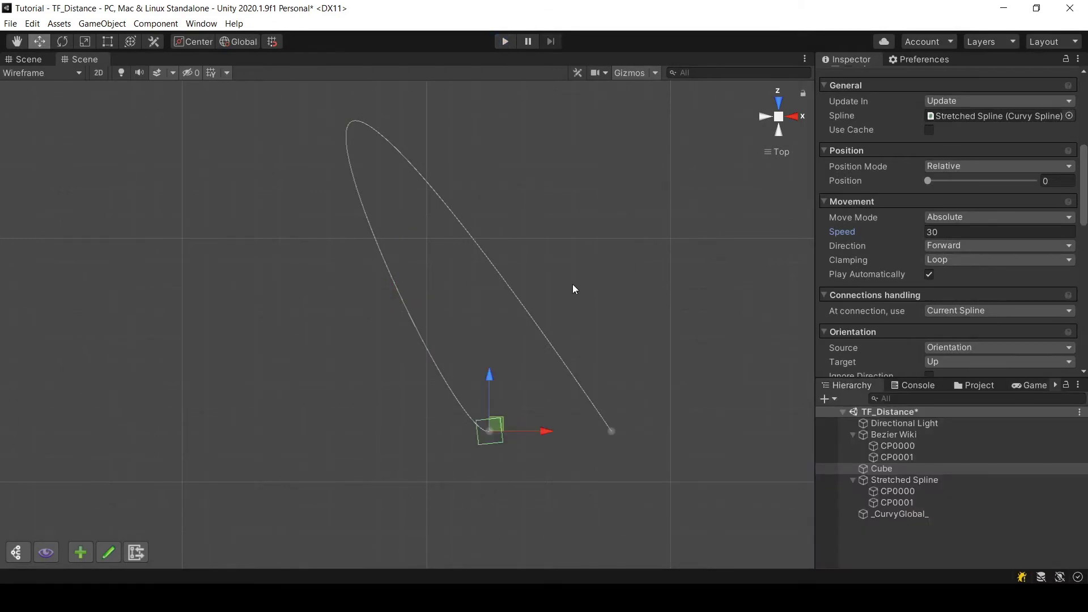
- Select the Stretched Spline's control points and frame their long Bézier handles in the Scene view
scroll(573, 284, down, 2)
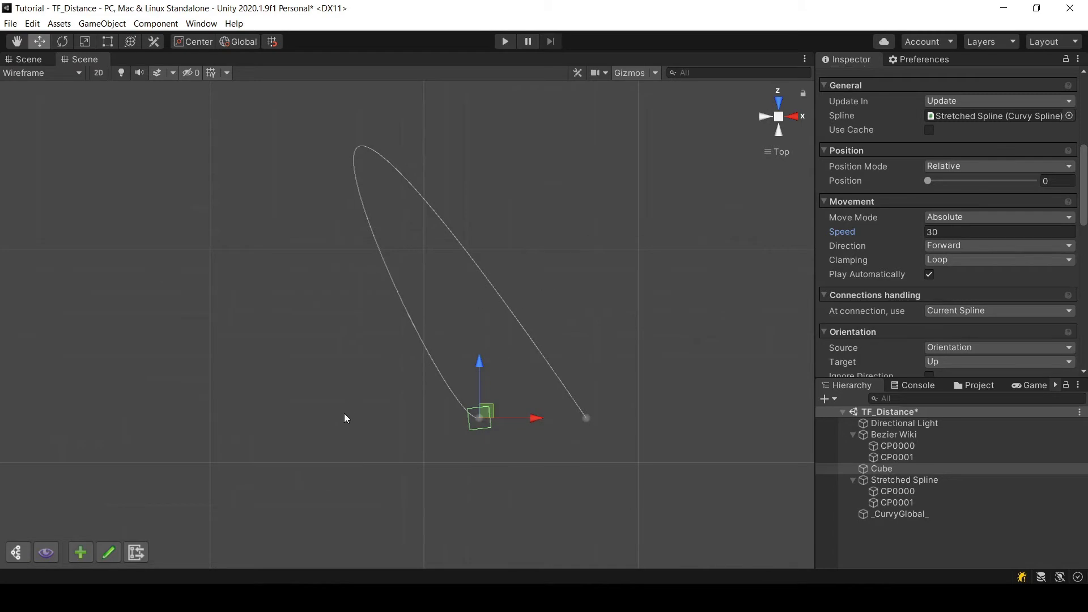
click(906, 480)
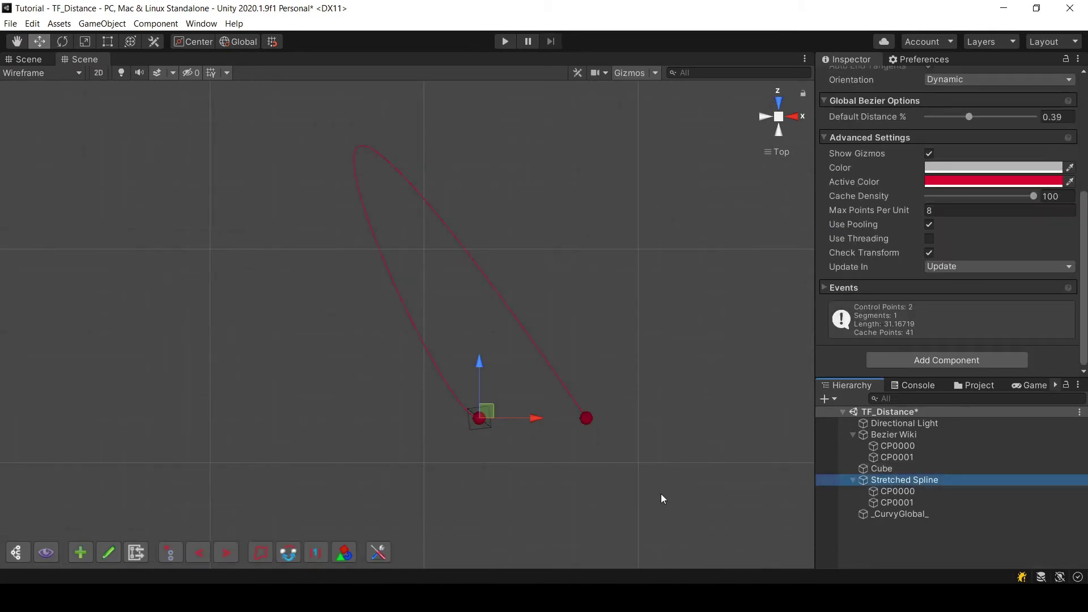
click(172, 557)
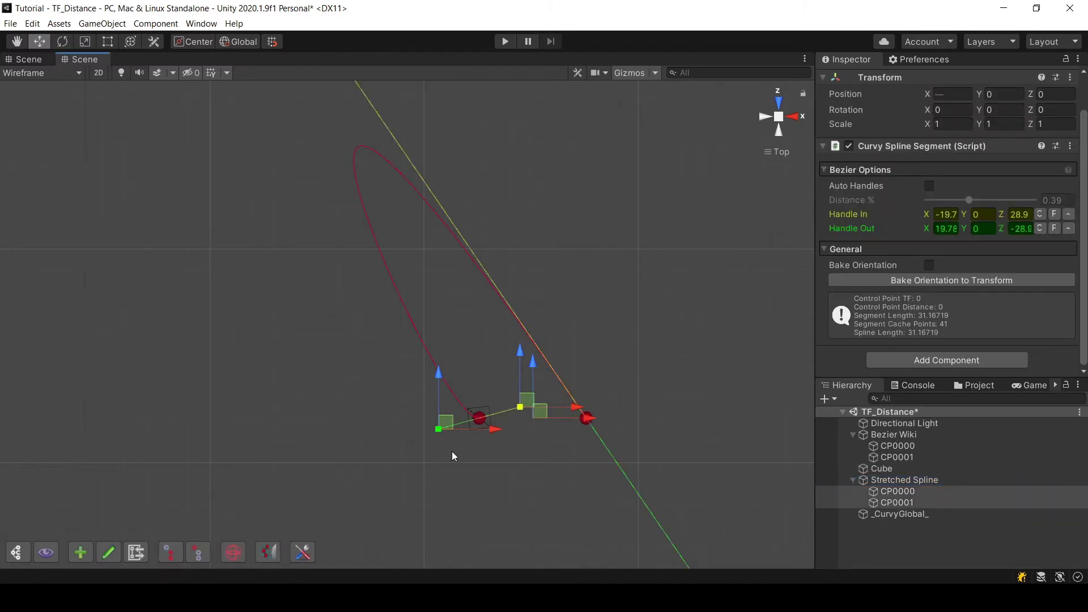
scroll(452, 422, down, 2)
scroll(452, 417, down, 3)
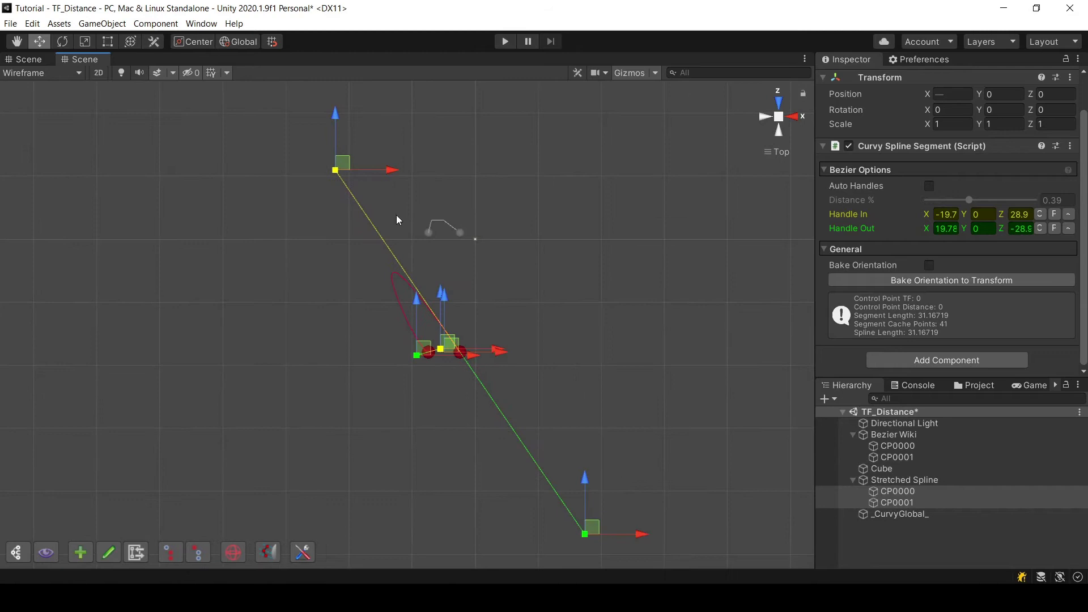
scroll(478, 441, up, 5)
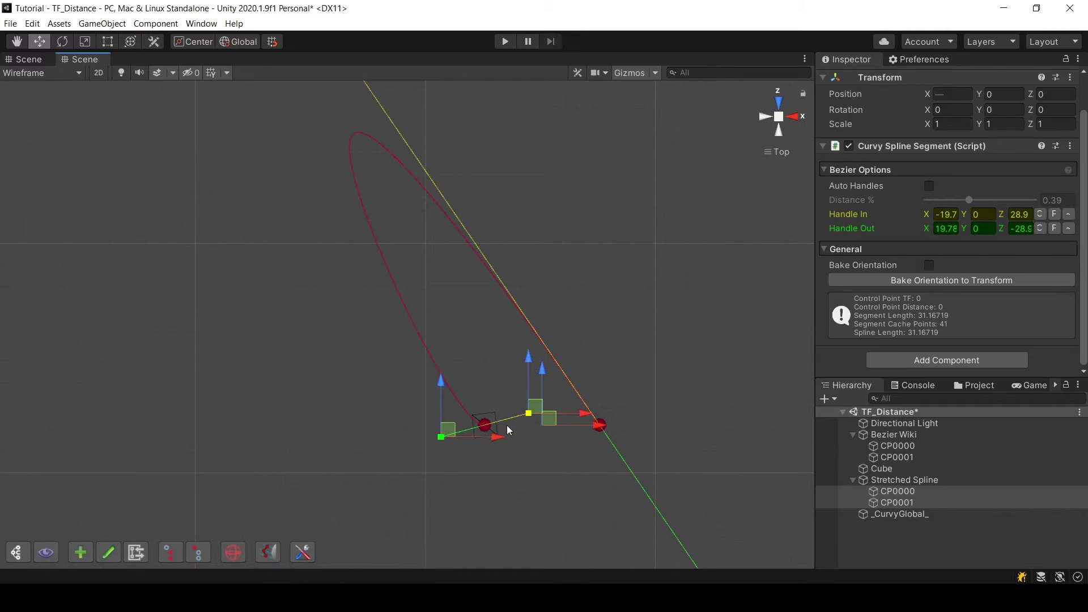
middle_drag(491, 463, 438, 445)
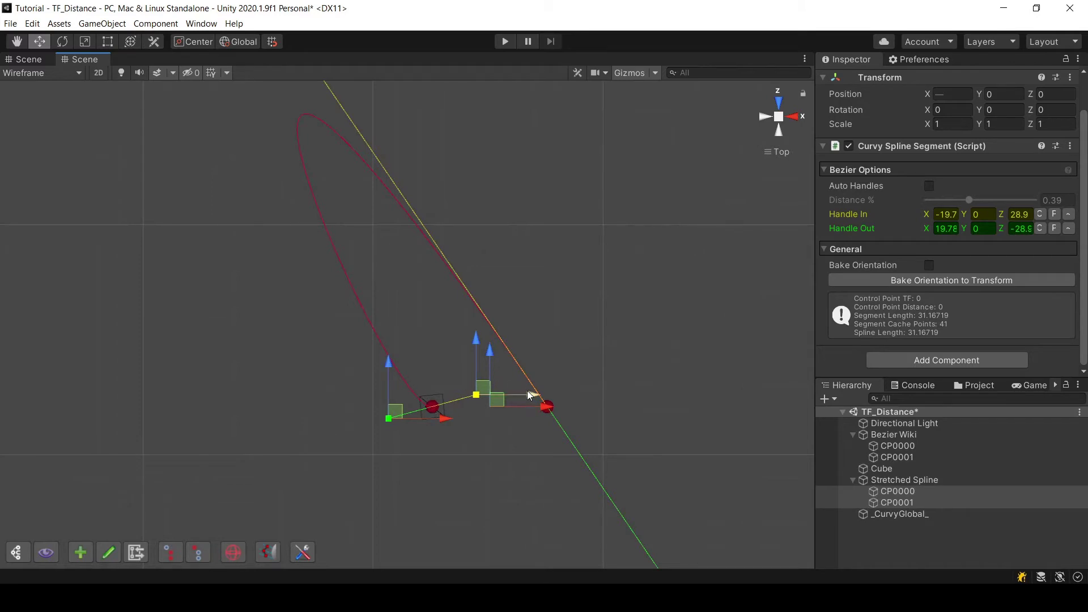
- Deselect, center the view on Bezier Wiki, and select both its control points
click(522, 198)
middle_drag(510, 161, 545, 389)
scroll(546, 385, up, 4)
middle_drag(707, 382, 547, 430)
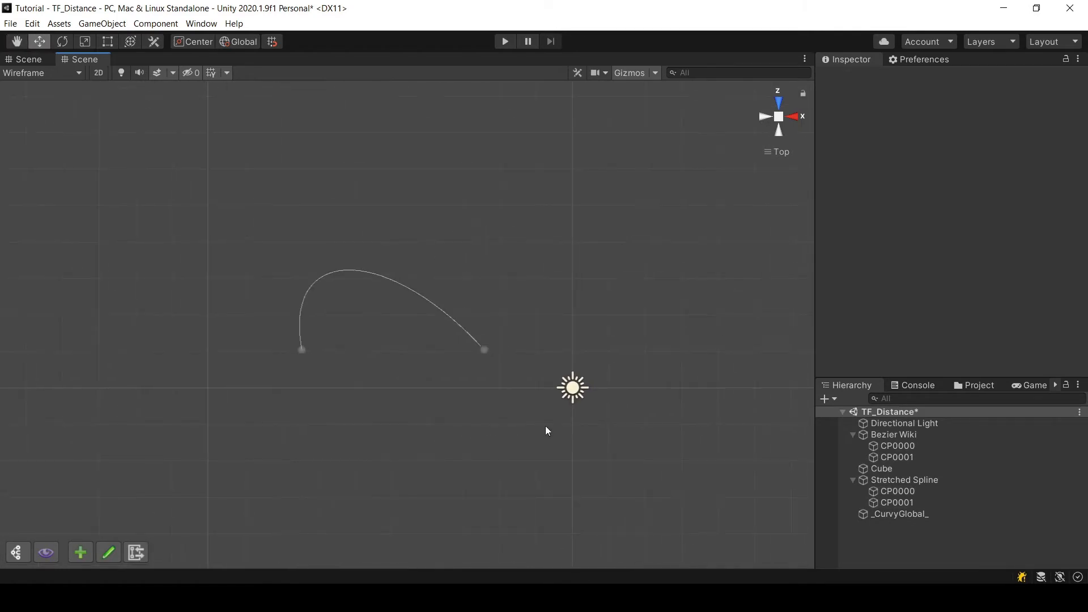
scroll(546, 430, up, 2)
click(925, 436)
scroll(349, 382, up, 1)
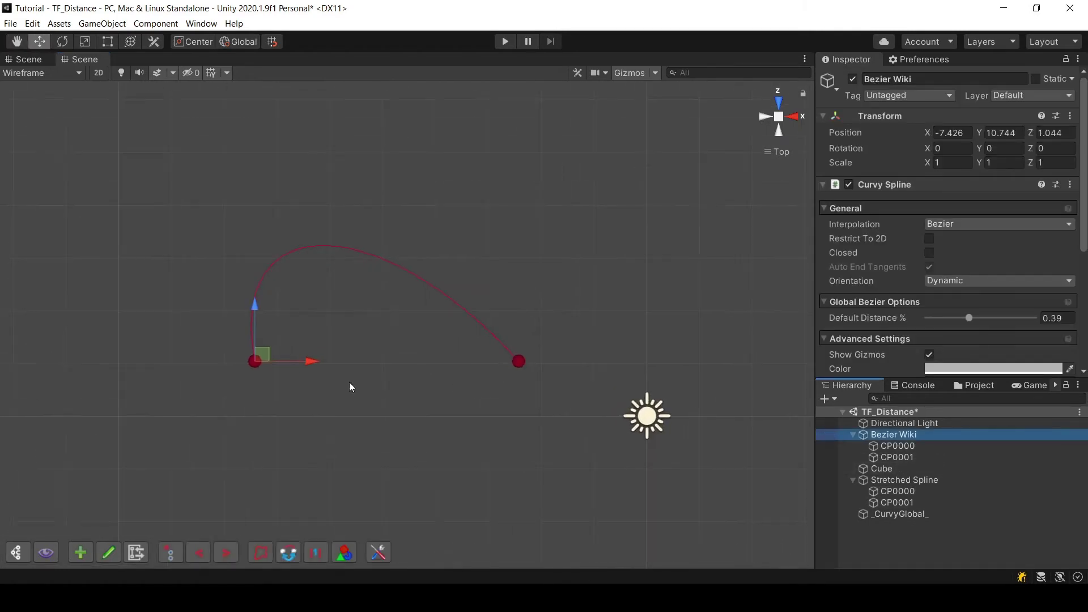
click(180, 549)
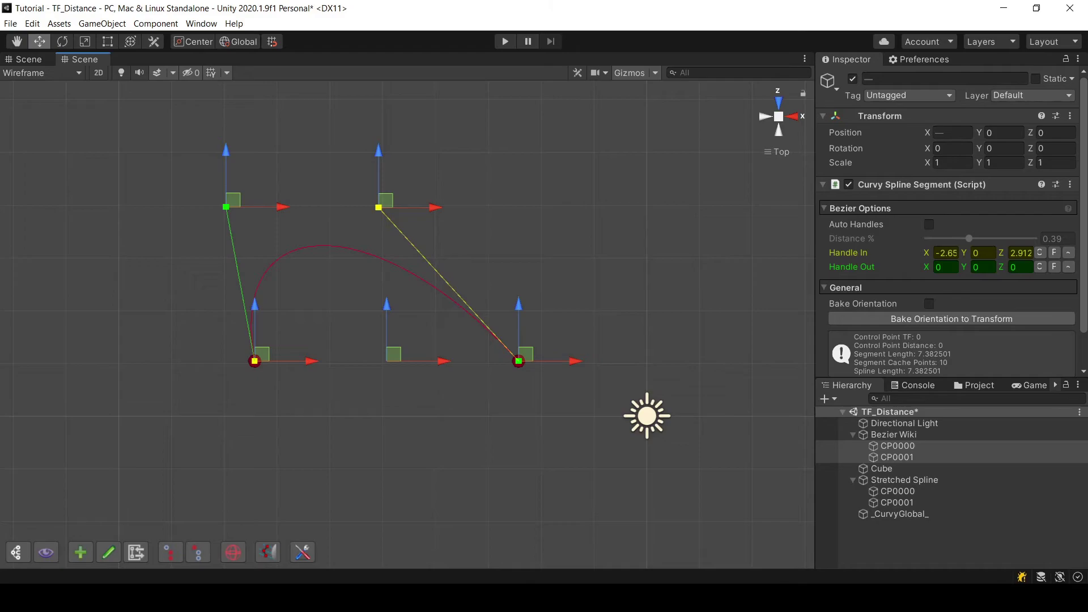
- Reopen Wikipedia's animated Courbe de Bézier image enlarged, then return to Unity
key(alt+Tab)
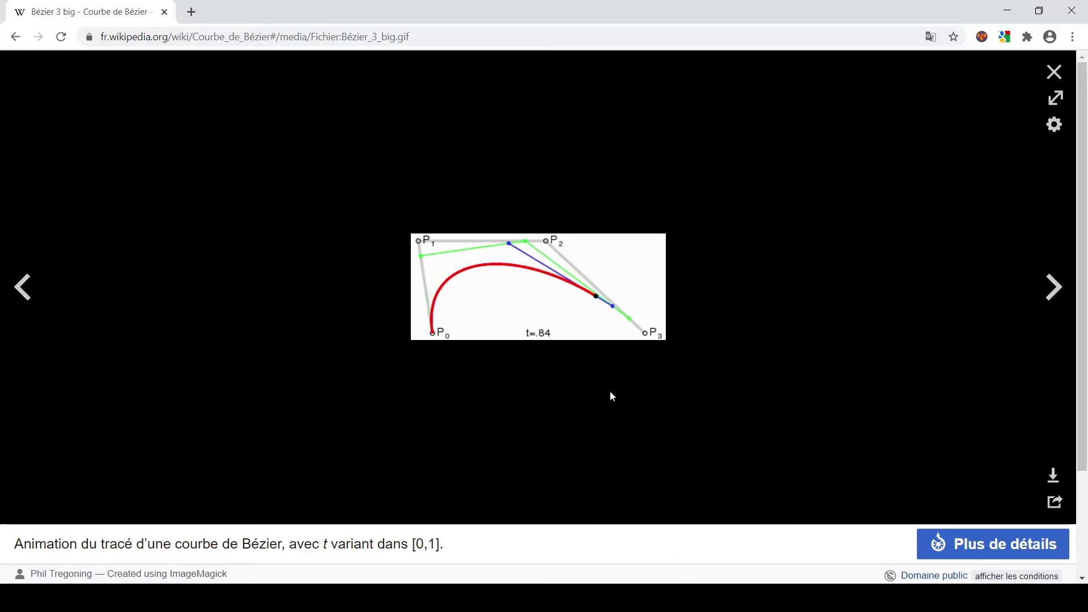
click(414, 227)
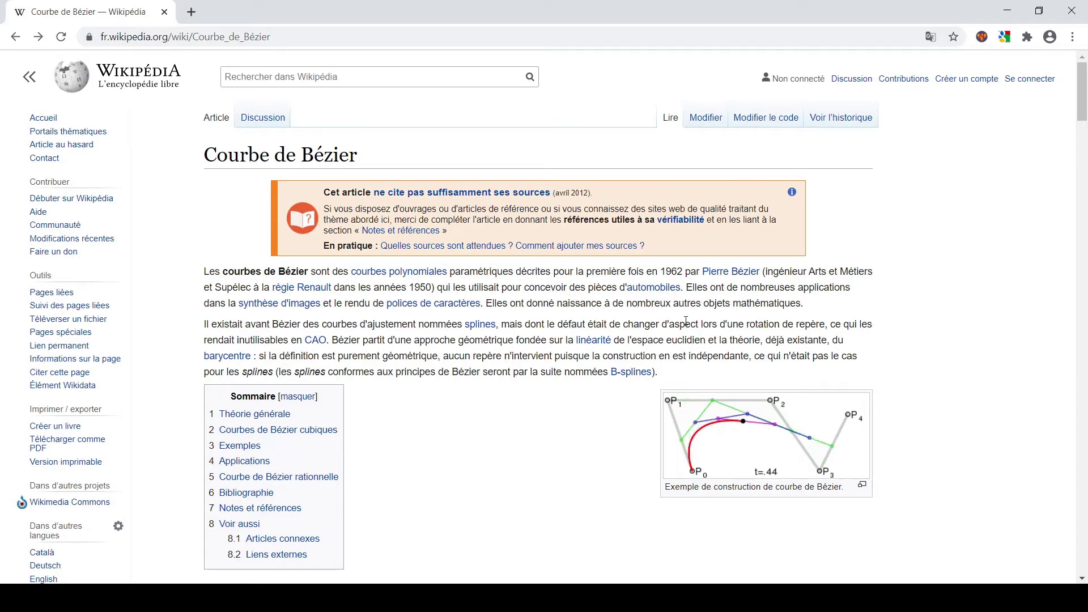
click(684, 420)
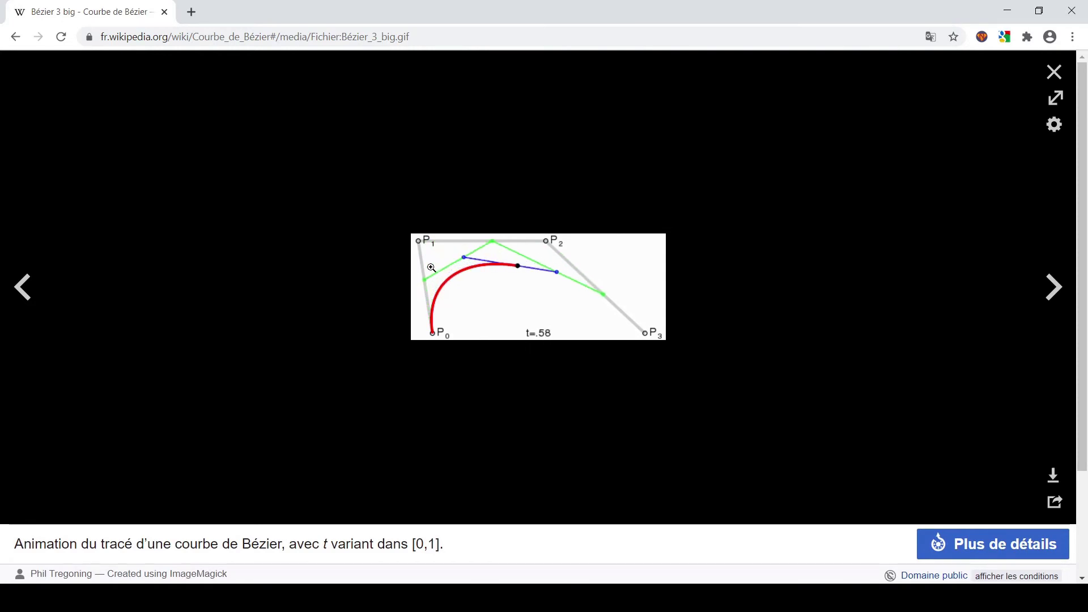
key(alt+Tab)
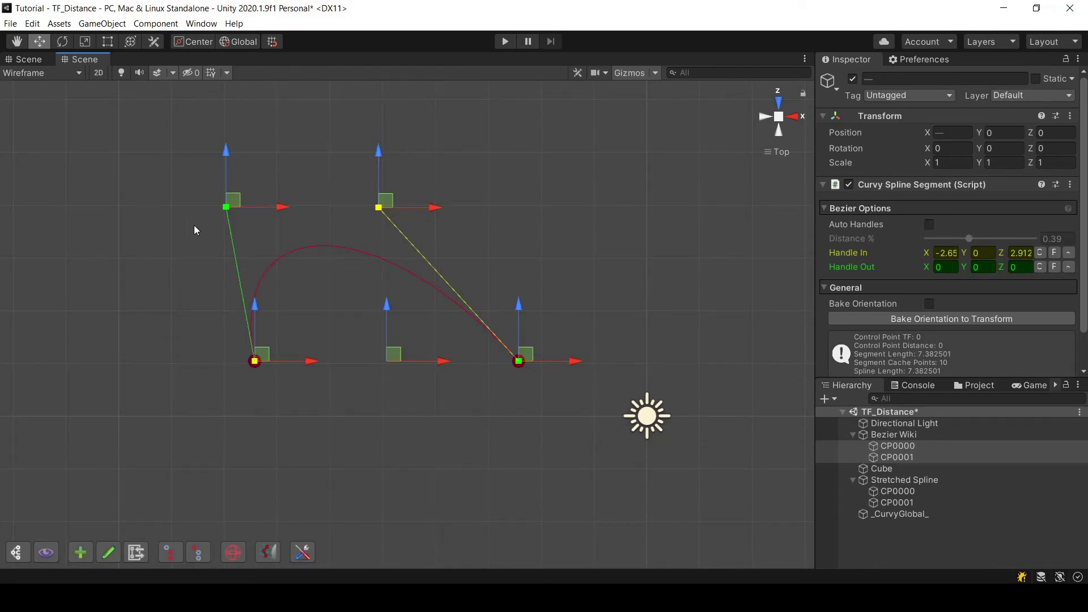
key(alt+Tab)
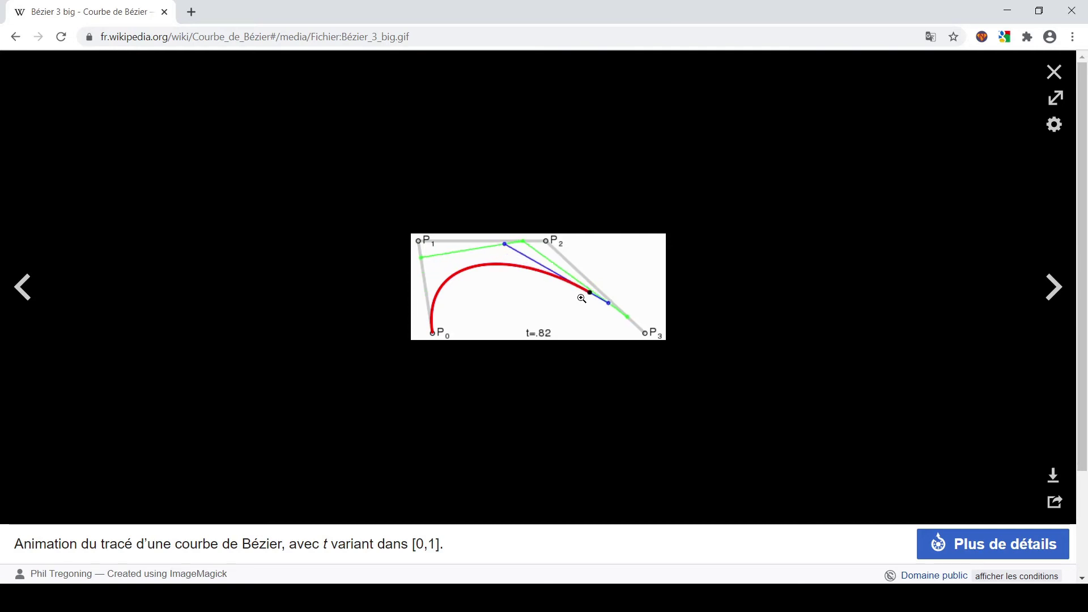
- Select CP0001 and draw four new control points extending the spline into a long arc
key(alt+Tab)
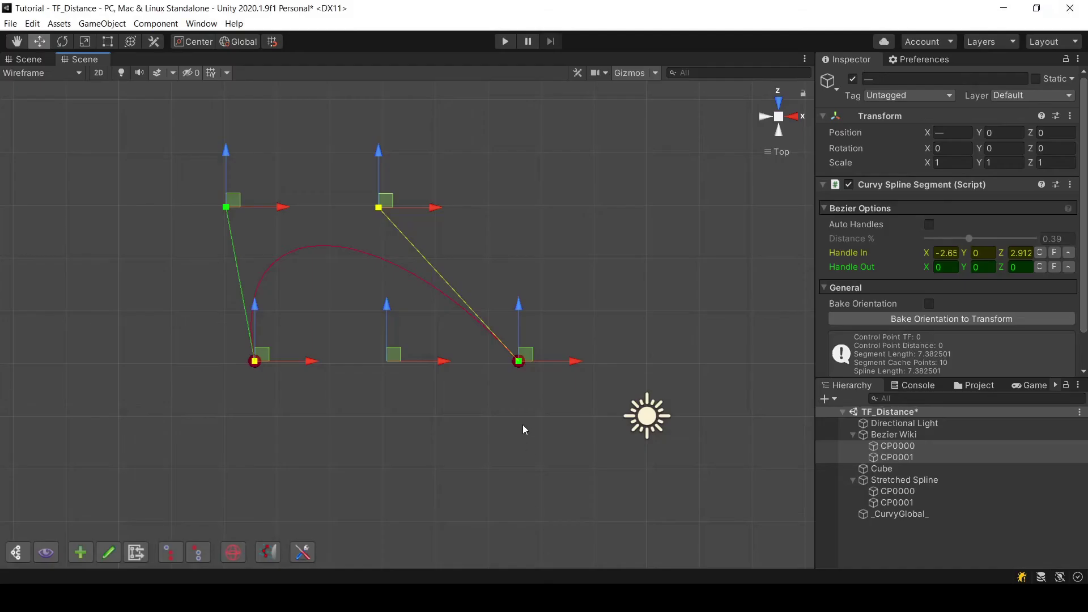
click(465, 440)
click(518, 361)
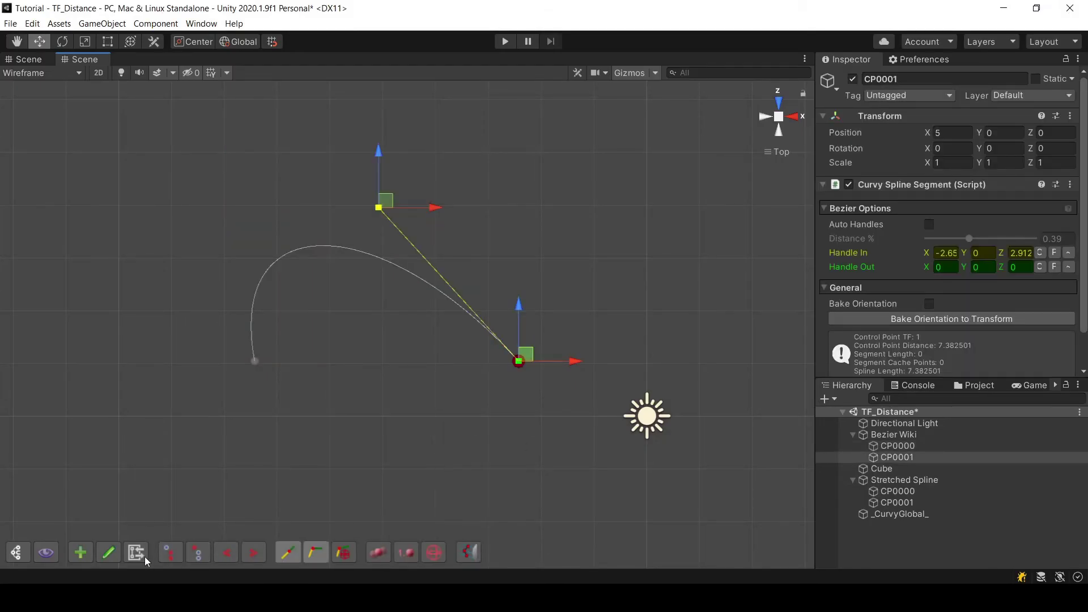
click(108, 552)
click(661, 247)
click(565, 186)
click(435, 133)
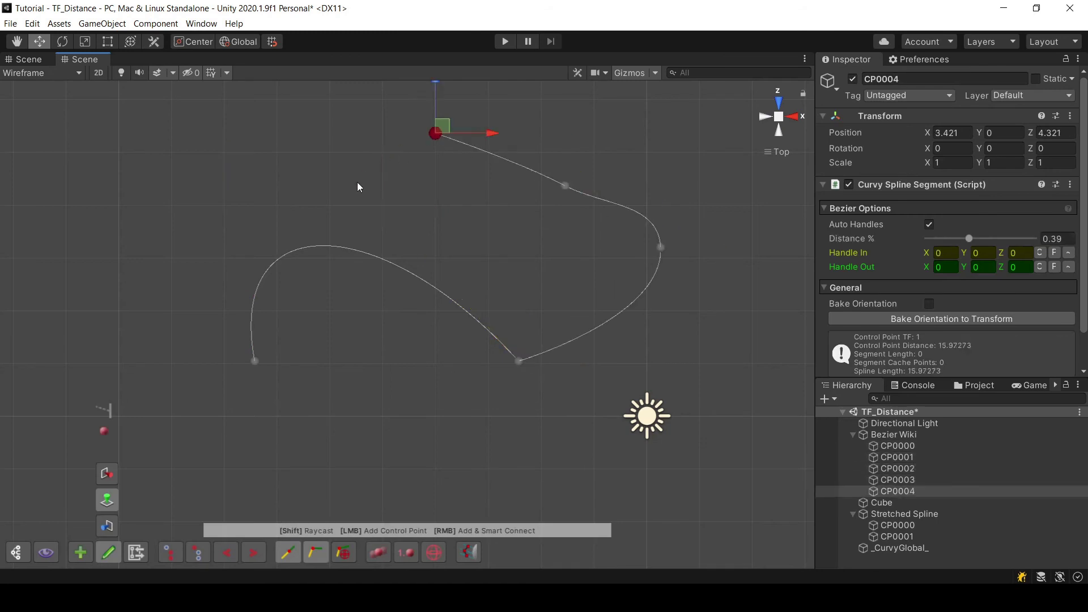
click(466, 392)
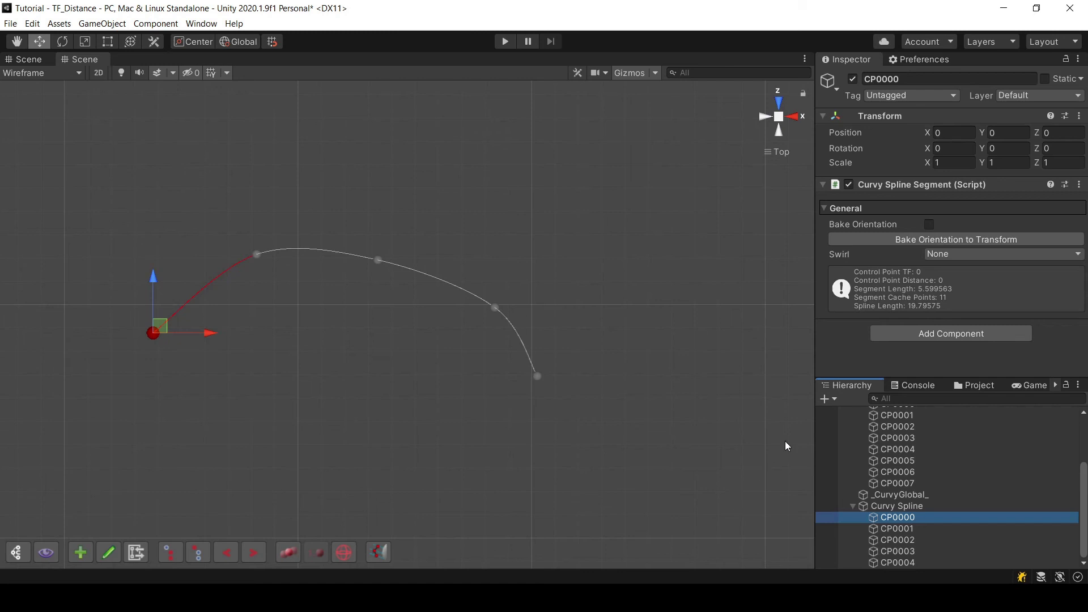
- Step through the Curvy Spline's control points and move CP0002 to X 8.95, Z 3.34
click(907, 528)
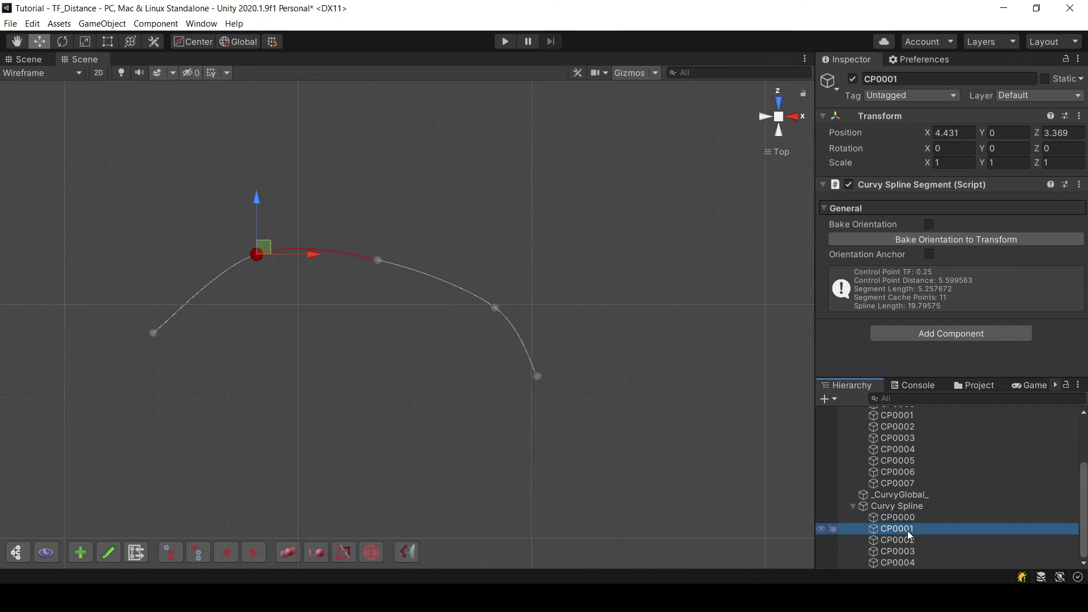
key(Down)
key(Down)
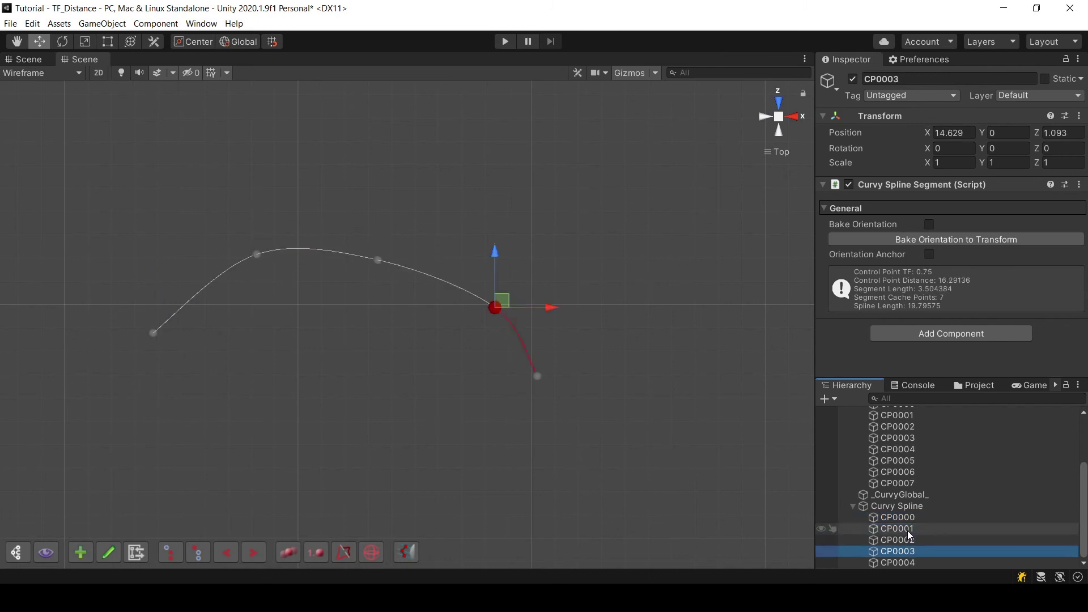
key(Down)
key(Up)
key(Up)
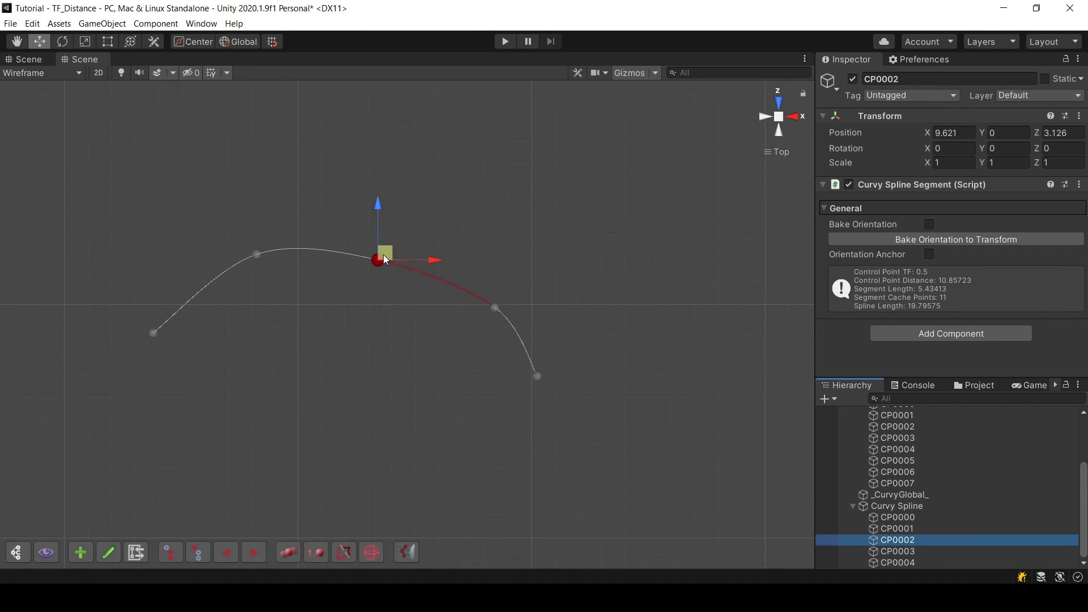
mouse_move(383, 253)
mouse_down()
mouse_move(404, 287)
mouse_move(395, 211)
mouse_move(413, 300)
mouse_move(297, 199)
mouse_move(337, 168)
mouse_move(414, 242)
mouse_move(347, 308)
mouse_move(363, 237)
mouse_move(333, 207)
mouse_move(250, 167)
mouse_move(427, 221)
mouse_move(402, 380)
mouse_move(296, 238)
mouse_move(296, 221)
mouse_move(363, 211)
mouse_move(411, 264)
mouse_move(333, 251)
mouse_move(409, 309)
mouse_move(376, 322)
mouse_move(369, 249)
mouse_up()
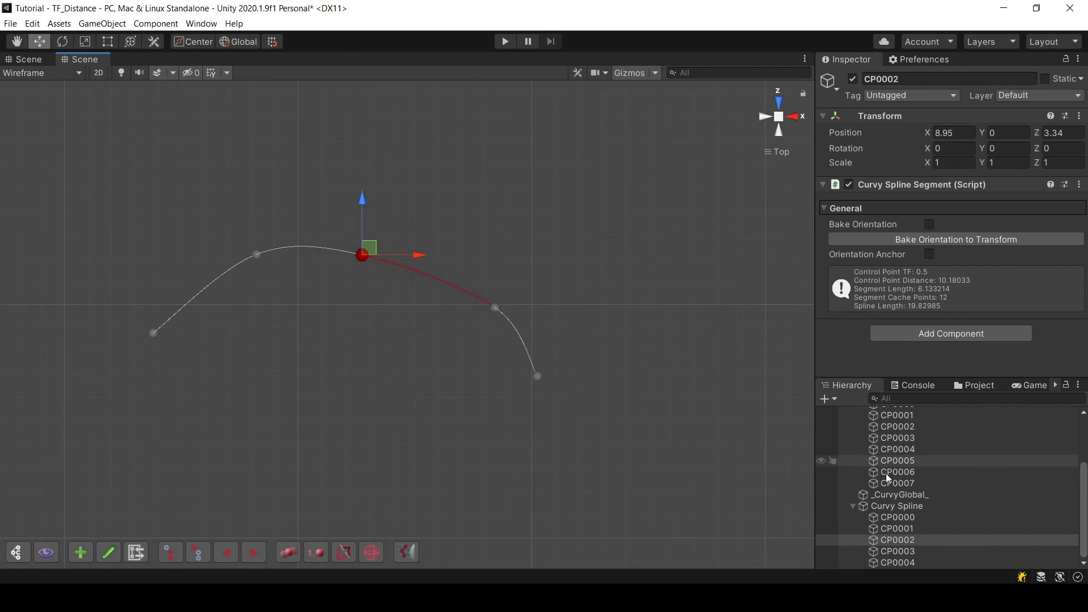
- Select the Cube and set its Stretched Spline controller's Position Mode to Absolute
scroll(891, 505, up, 4)
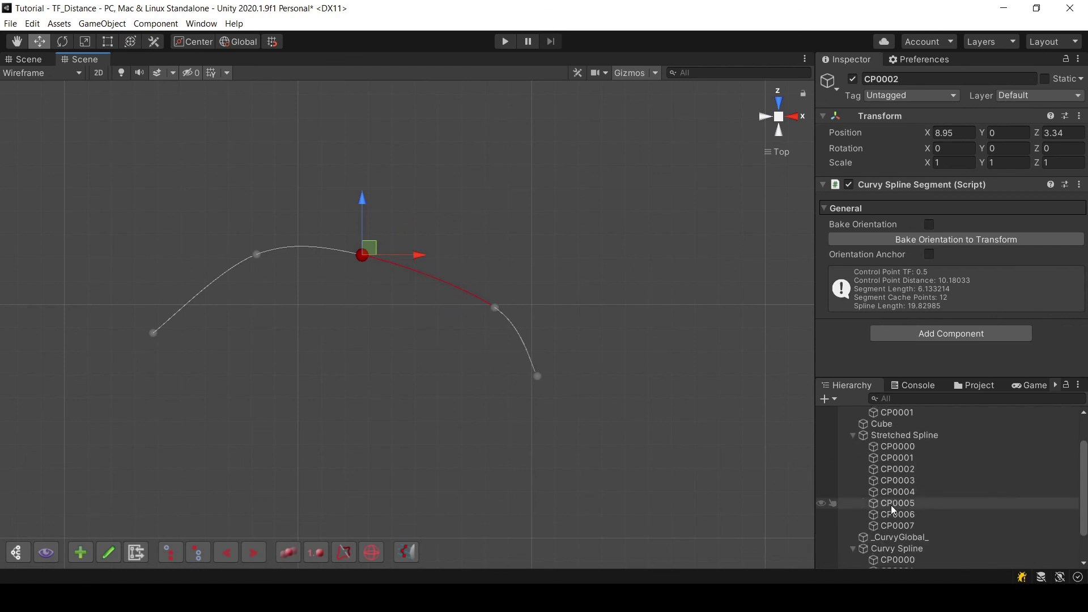
scroll(895, 477, down, 3)
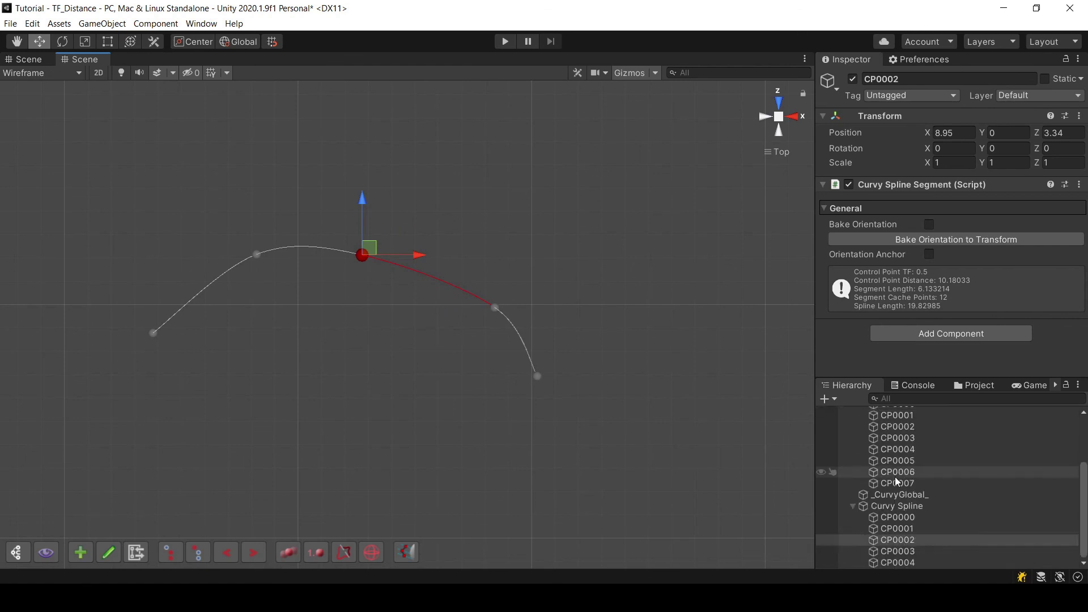
scroll(895, 477, up, 3)
click(888, 469)
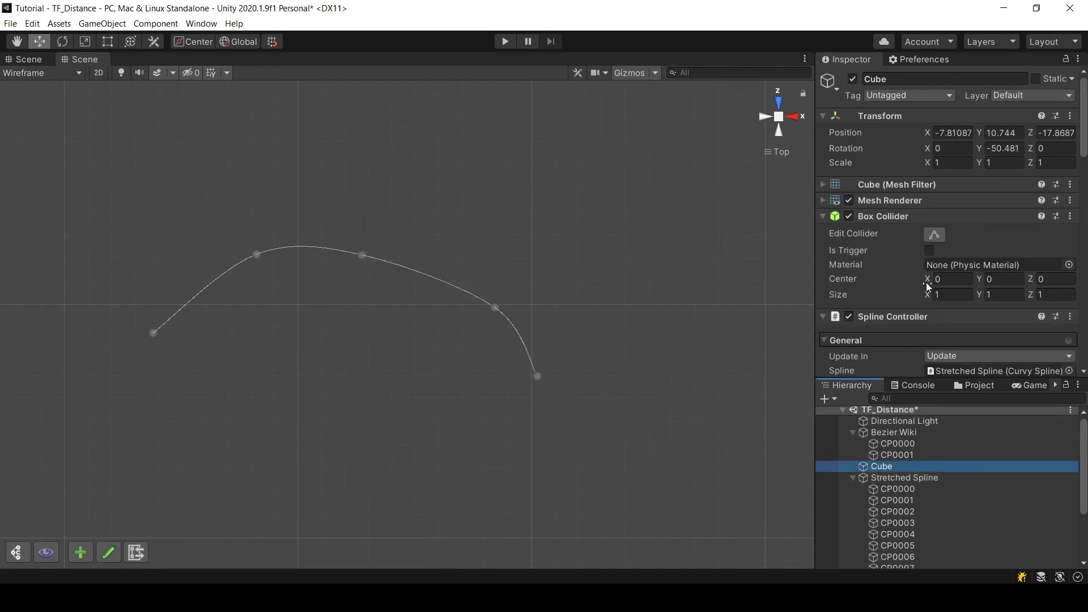
scroll(929, 277, down, 8)
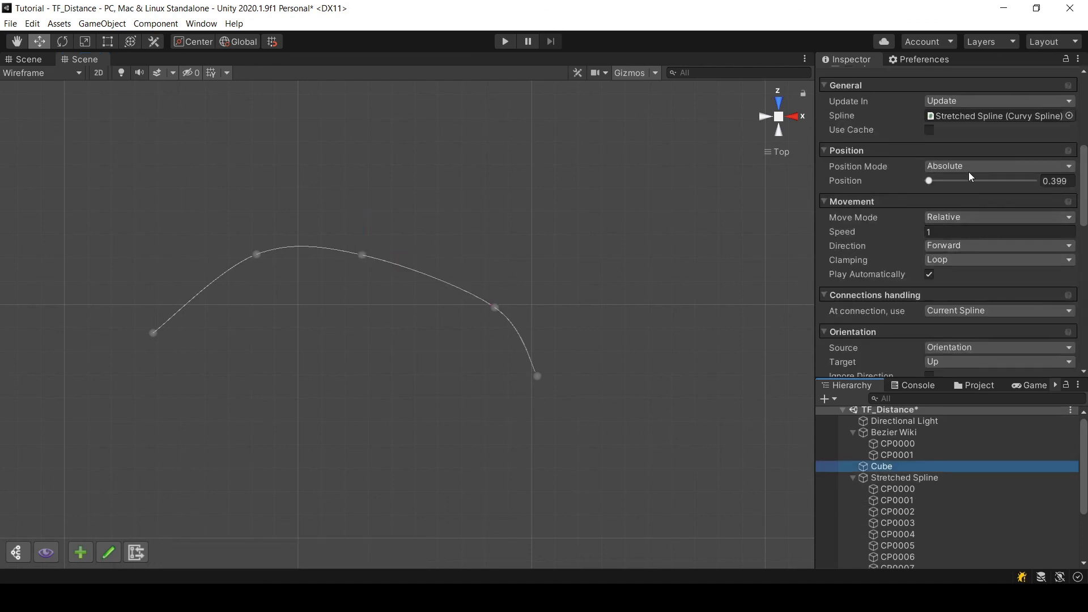
click(970, 165)
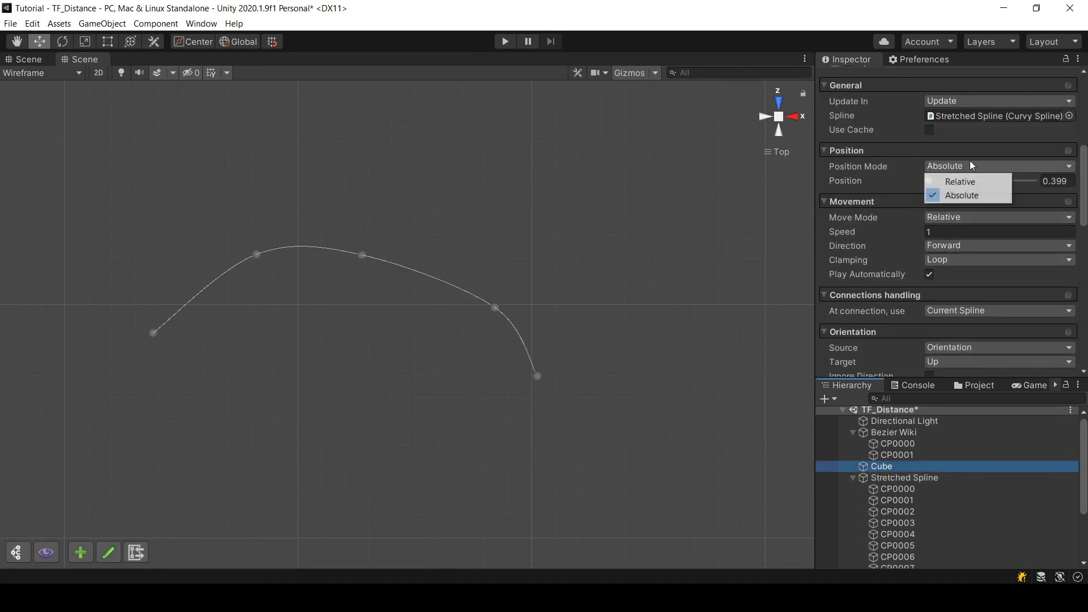
click(569, 204)
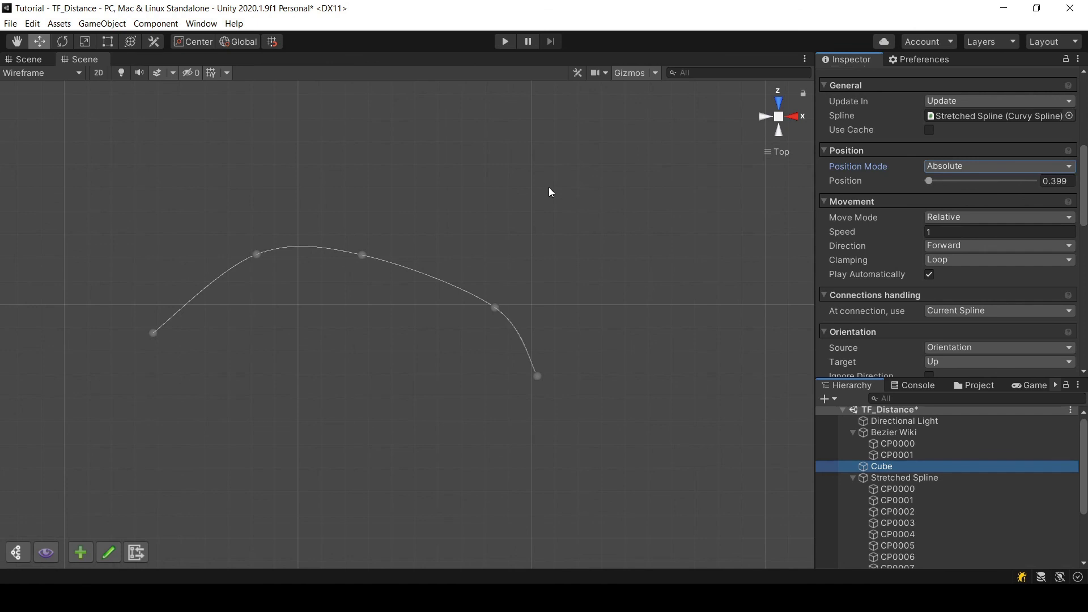